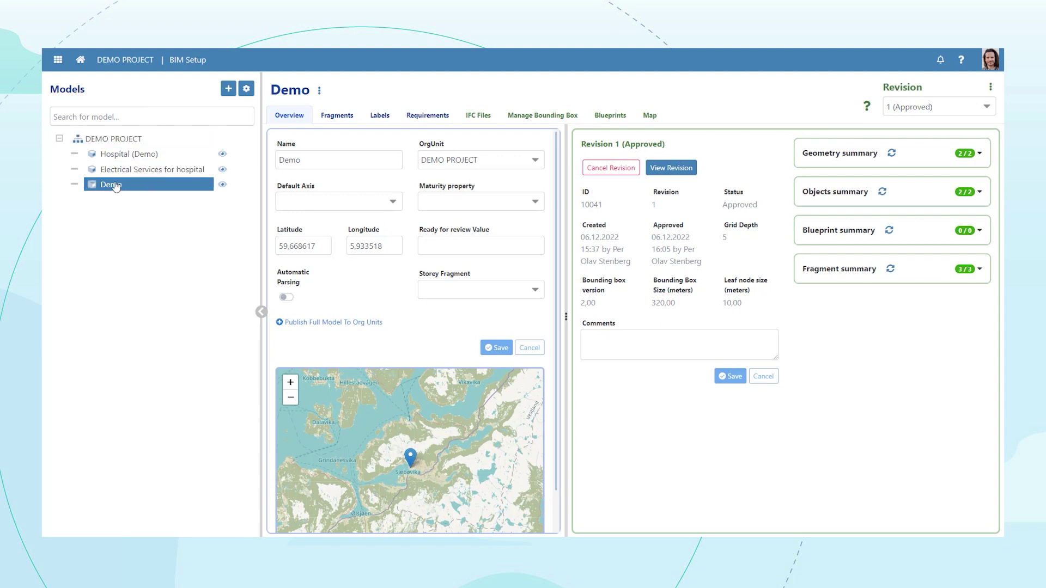
Open the fragment definitions of the Demo model
mouse_move(140, 187)
mouse_down()
mouse_move(145, 155)
mouse_move(157, 154)
mouse_move(151, 185)
mouse_up()
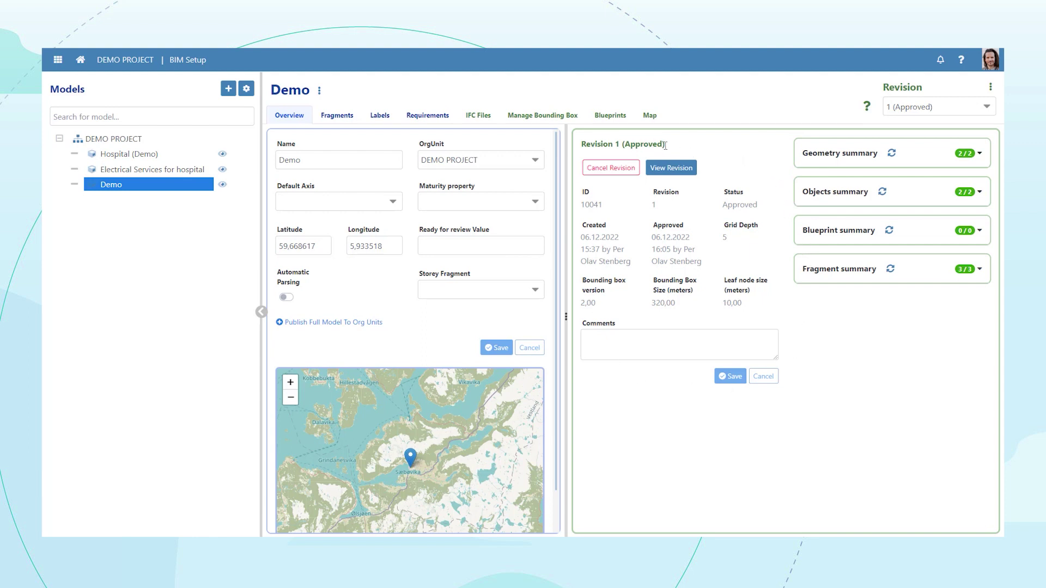
click(338, 116)
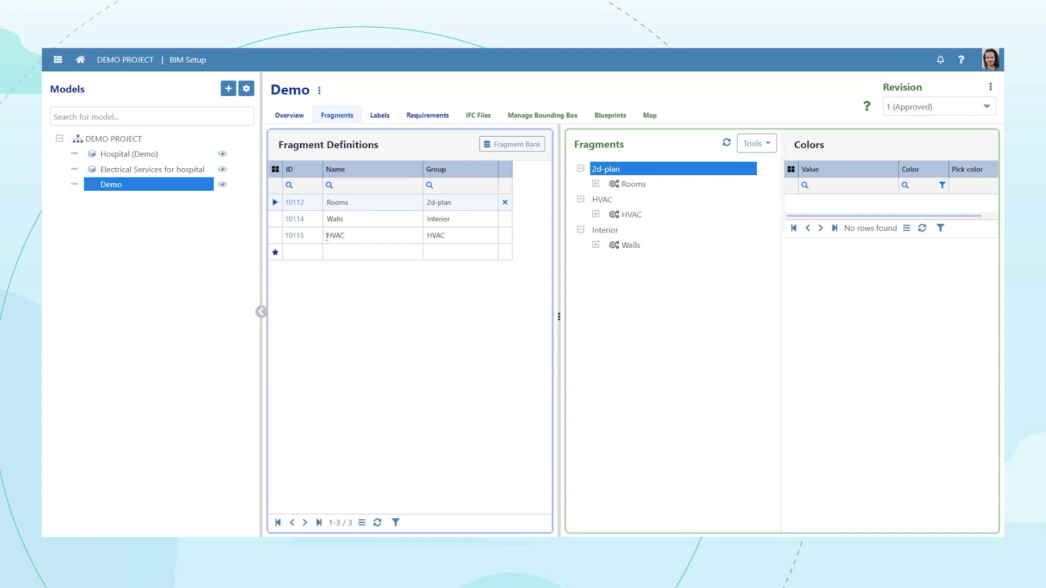
click(294, 219)
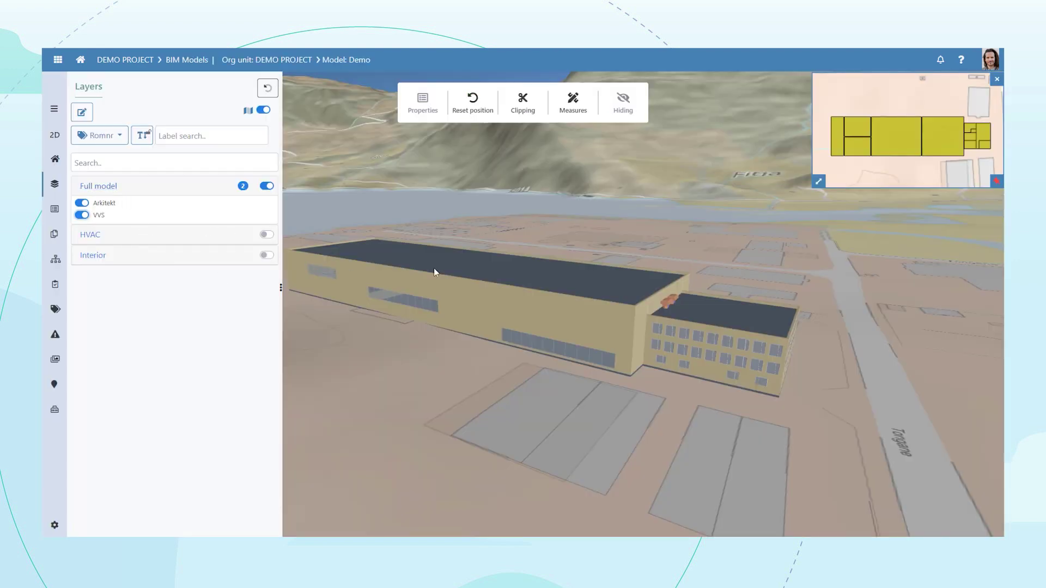
Hide the Arkitekt and VVS layers of the full Demo model in the 3D viewer
drag(449, 273, 465, 273)
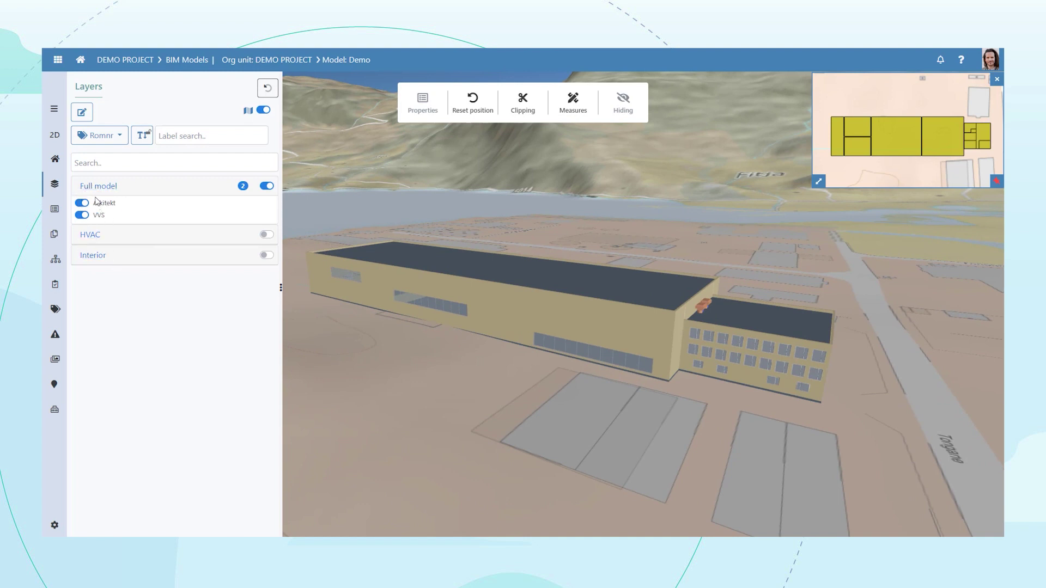
click(81, 202)
click(82, 203)
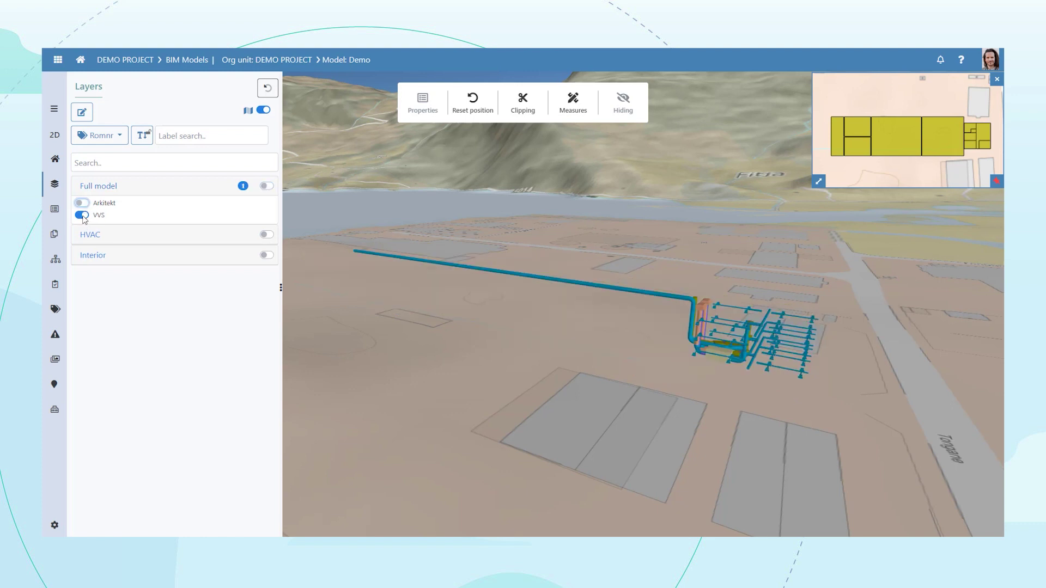
click(83, 216)
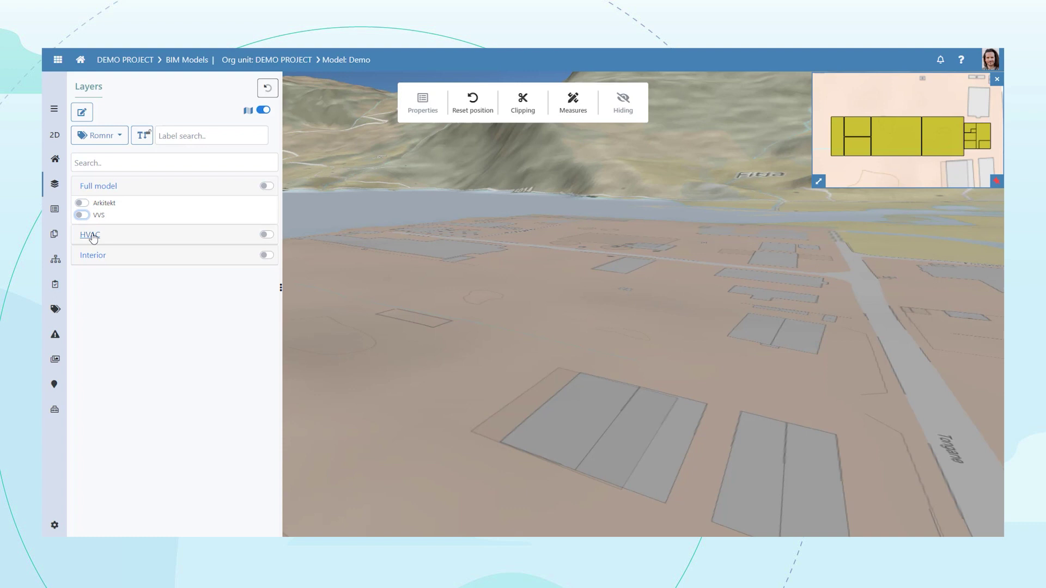
Display 1. etasje and 2. etasje of the HVAC fragment, and hide the fragment again
click(92, 237)
click(83, 252)
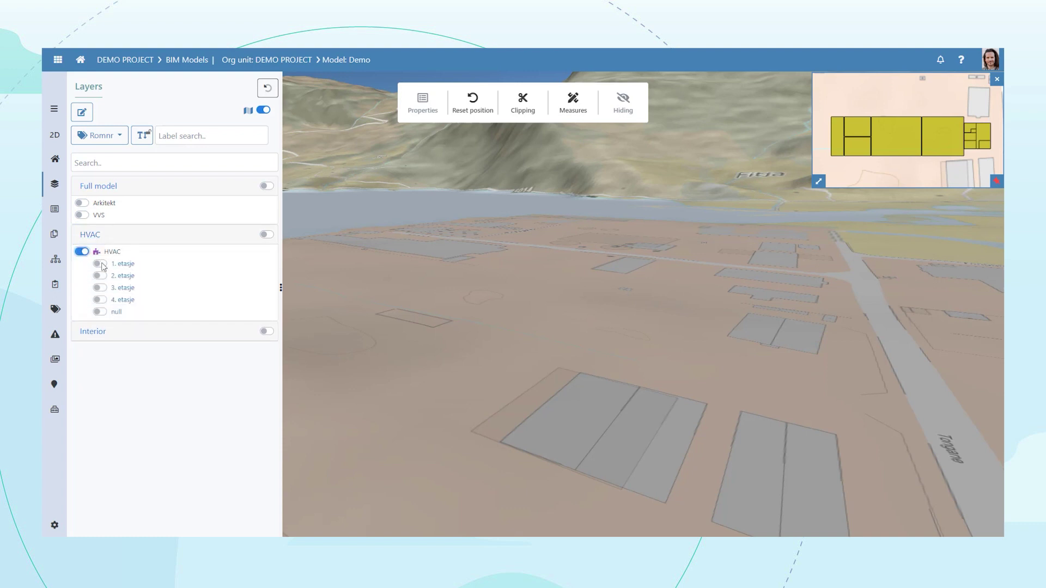
click(100, 265)
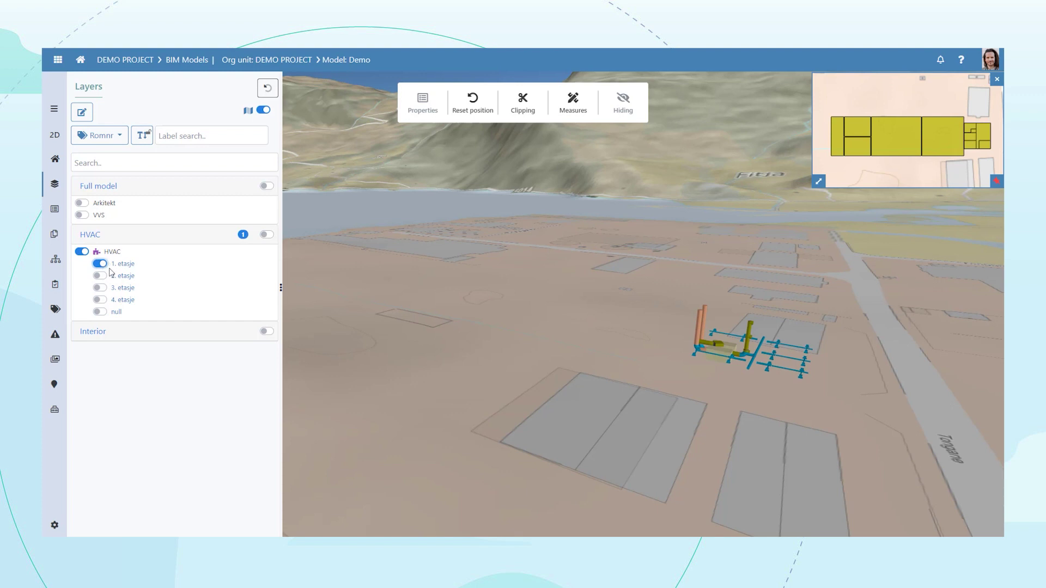
click(100, 276)
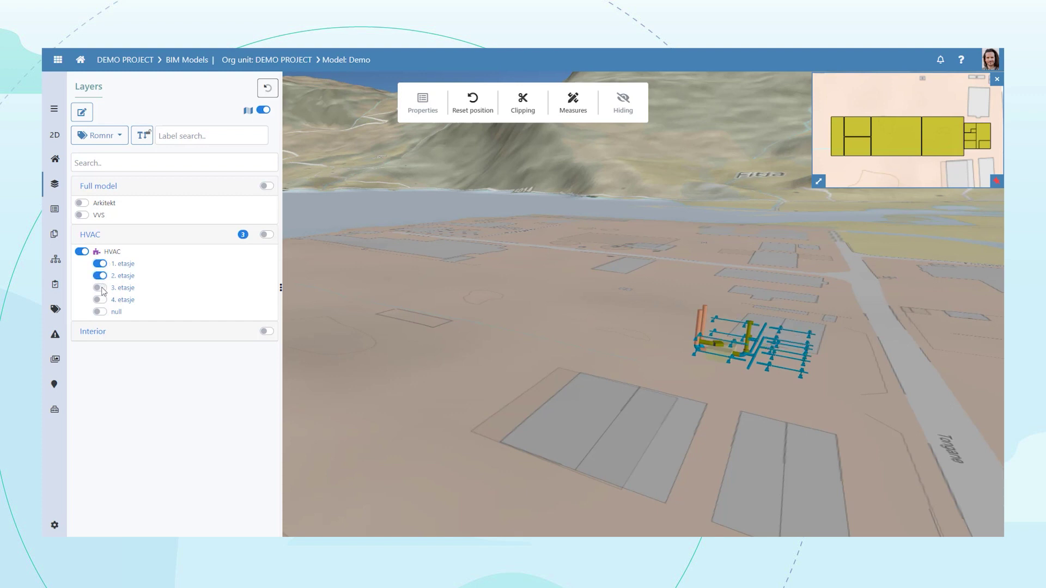
click(100, 265)
click(100, 276)
click(100, 288)
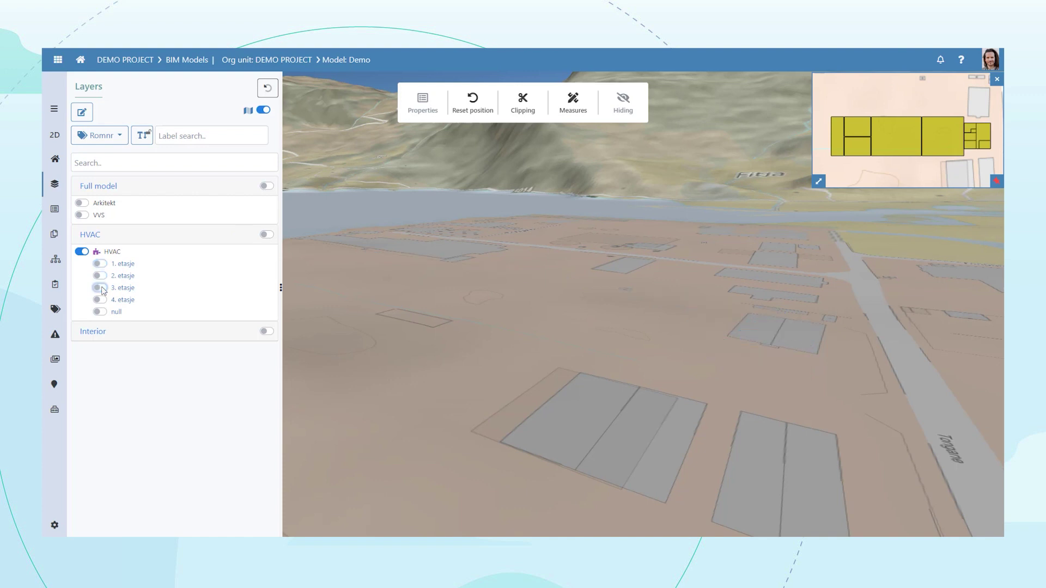
click(83, 252)
Display the Interior group's Walls fragment floor by floor up to 3. etasje, and leave only 1. etasje shown
click(93, 271)
click(81, 289)
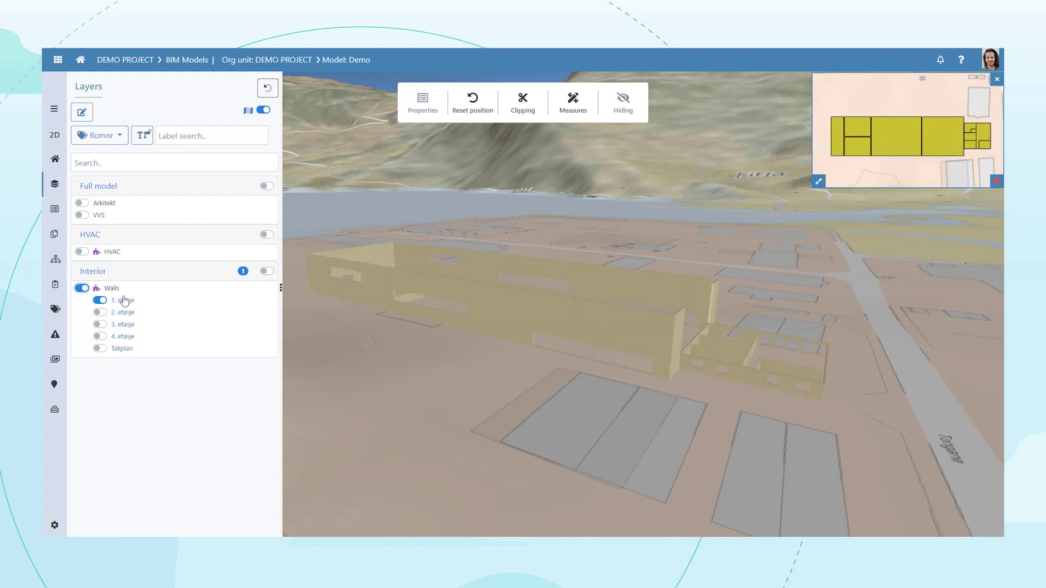
click(130, 318)
click(126, 326)
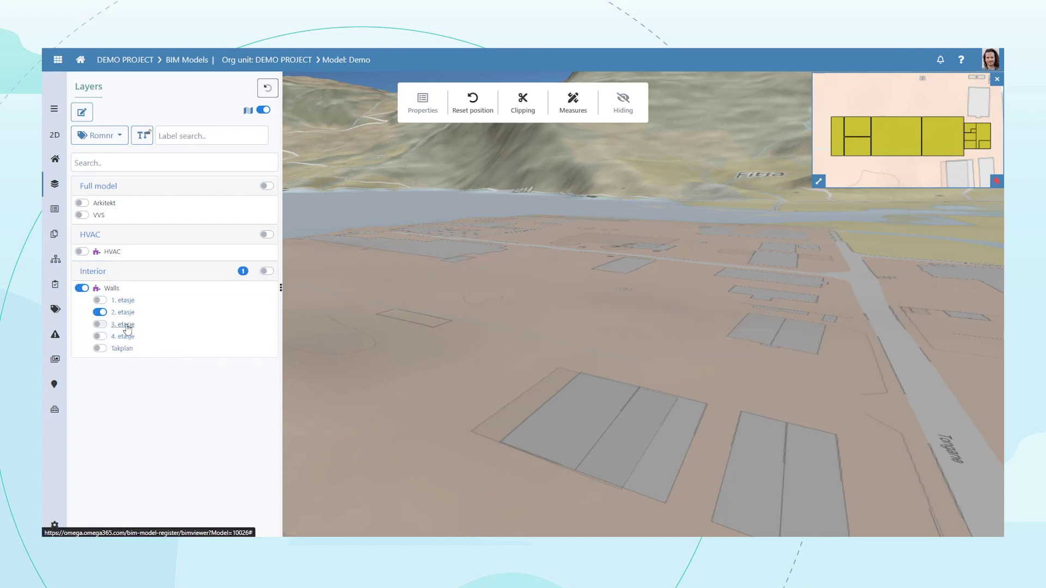
click(100, 300)
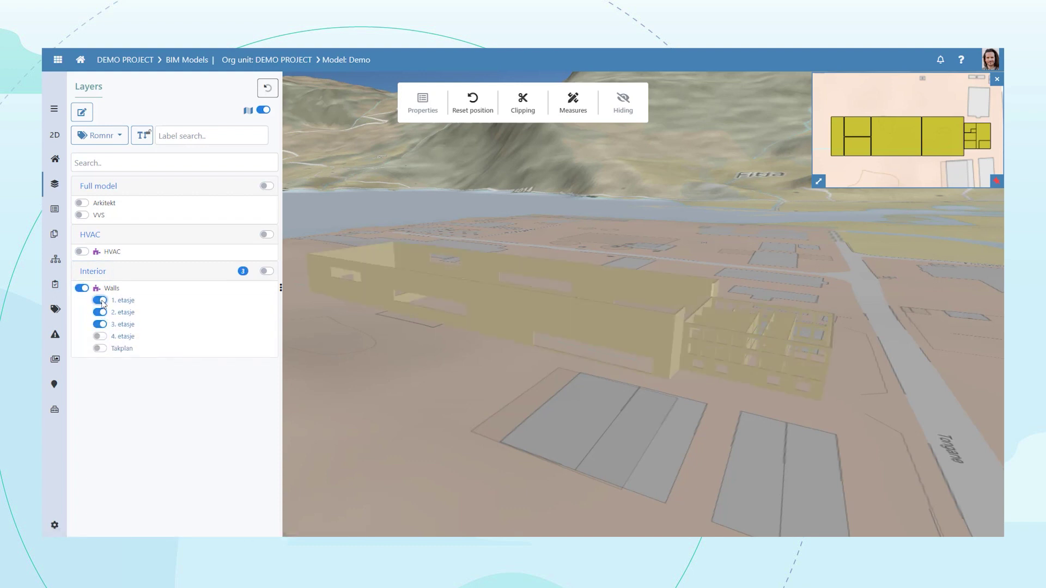
click(101, 313)
click(100, 324)
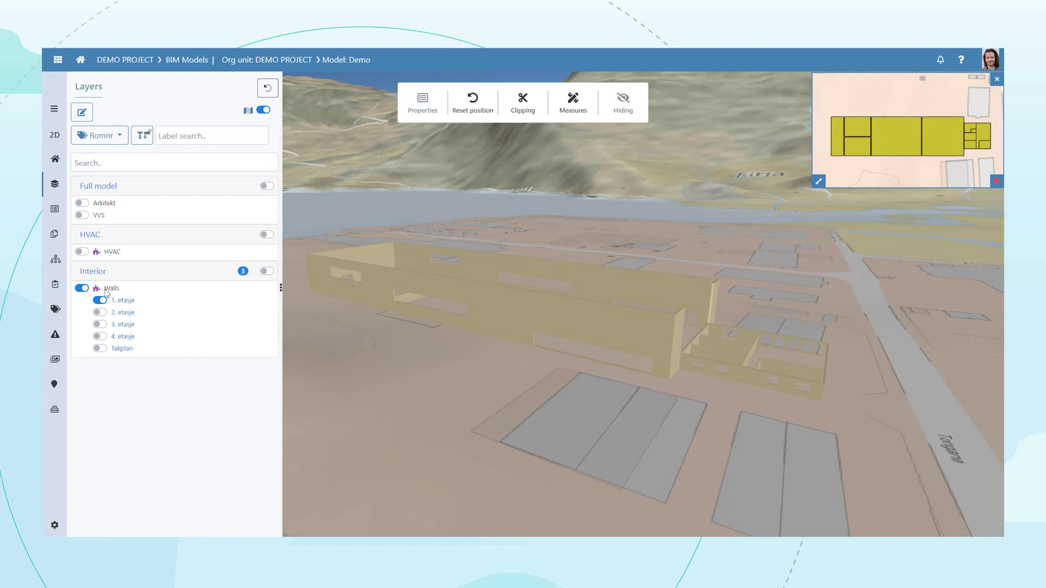
Display HVAC 1. etasje to 3. etasje together with the ground-level walls, and hide both the HVAC and Walls fragments
click(82, 252)
click(99, 265)
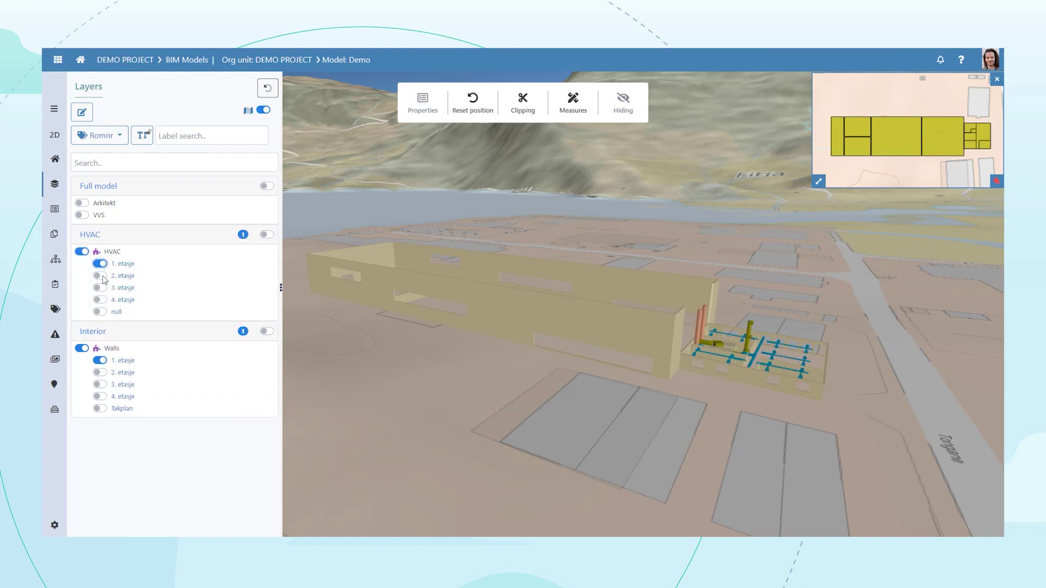
click(102, 276)
click(102, 288)
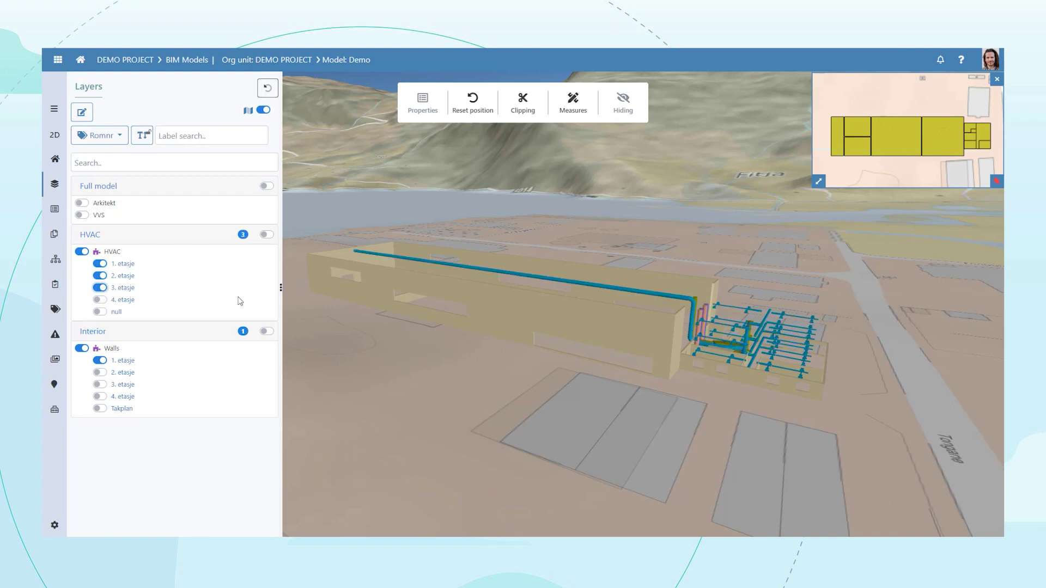
click(83, 252)
click(82, 289)
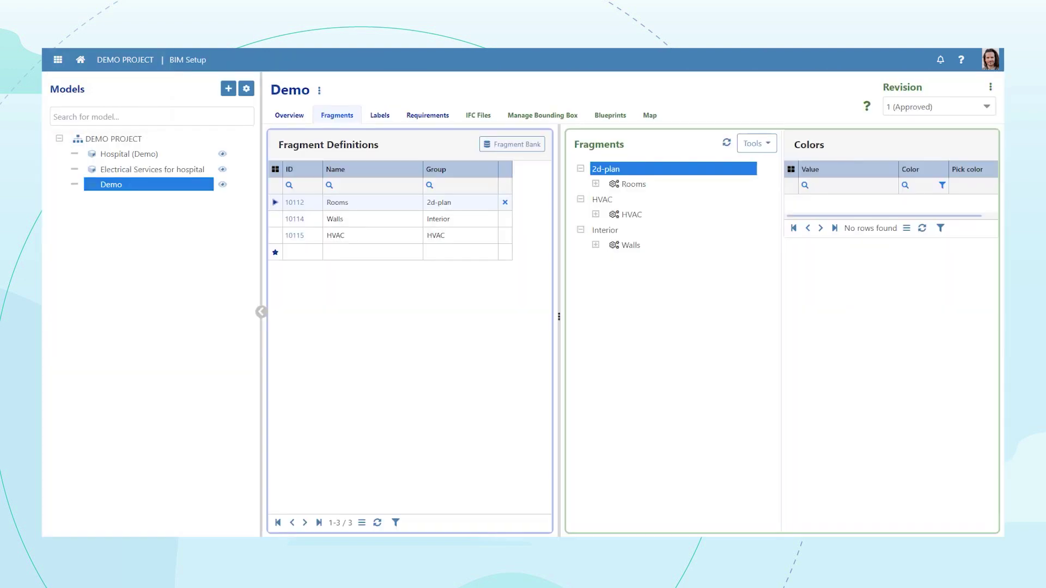
Add a fragment definition named Windows in the group Interior
click(350, 251)
text(Windows)
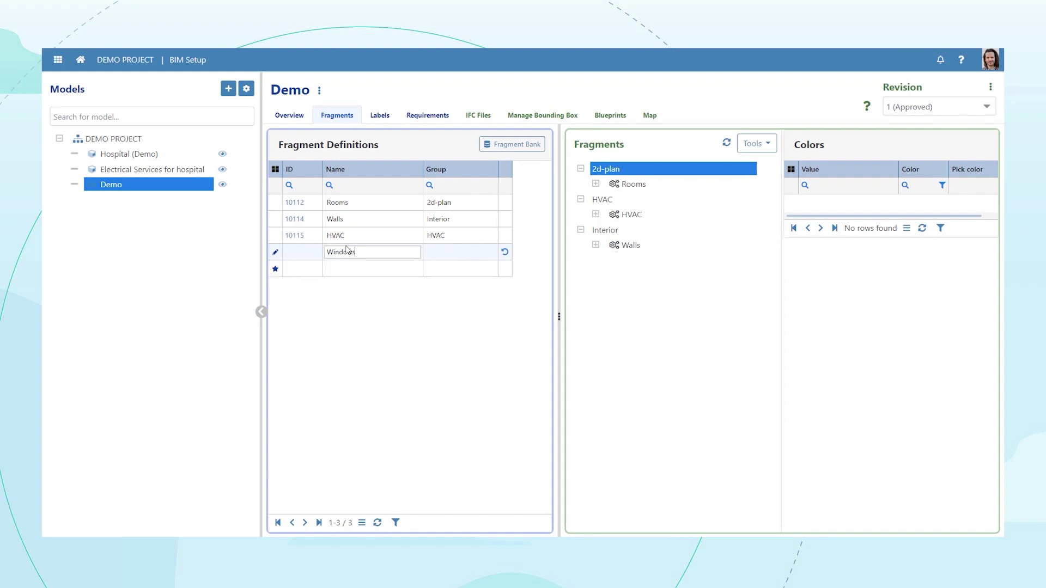
click(437, 252)
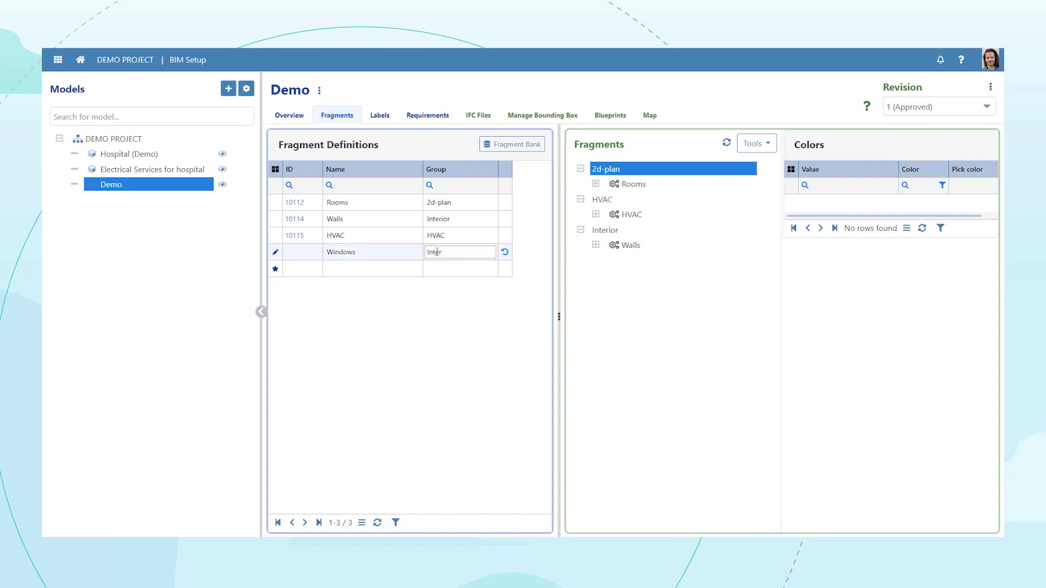
click(445, 310)
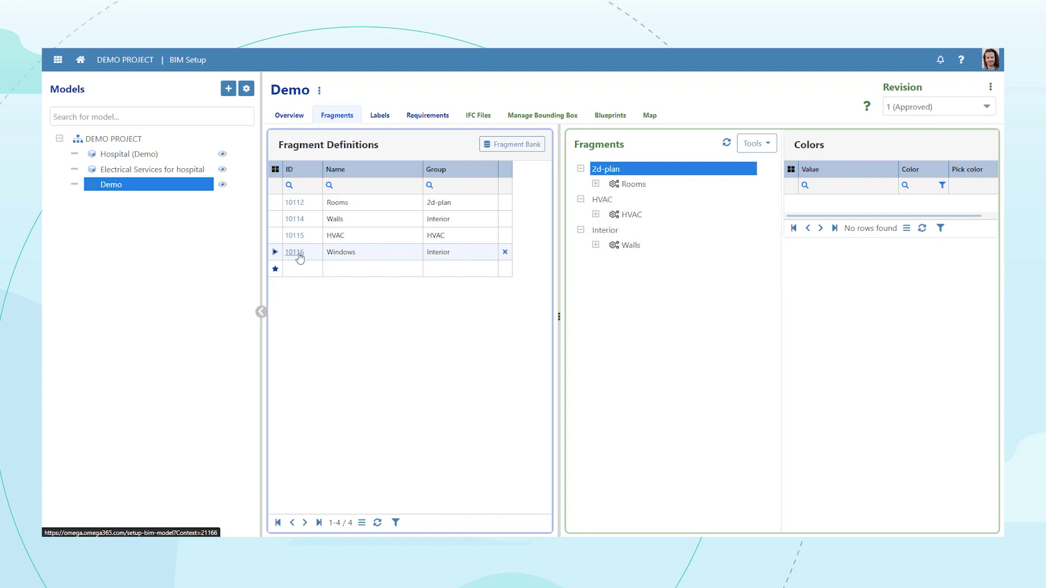
Open the Windows fragment's settings and set its first grouping level to System\Spatial Structure\StoreyName
click(295, 253)
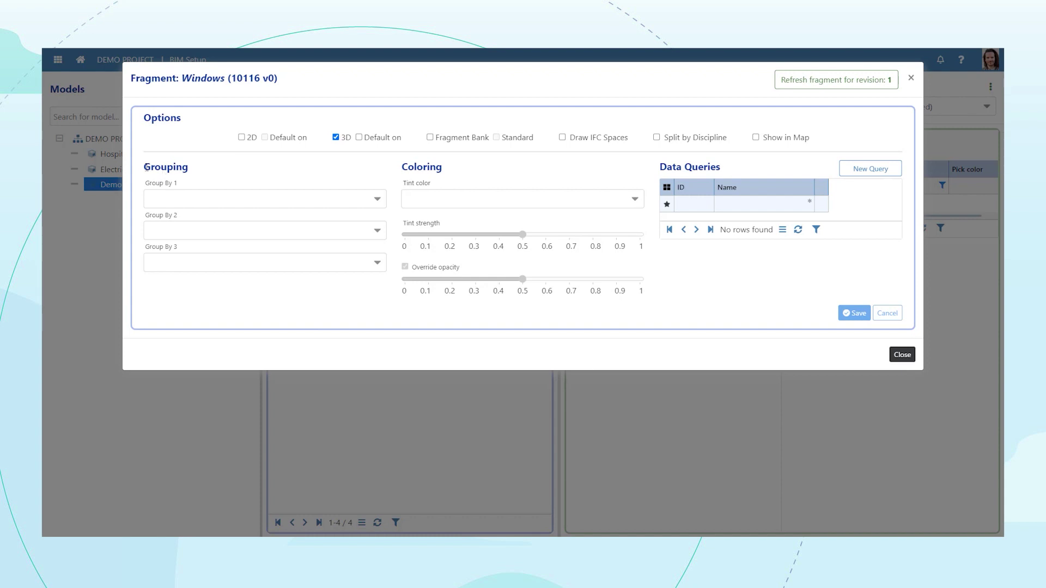
click(211, 196)
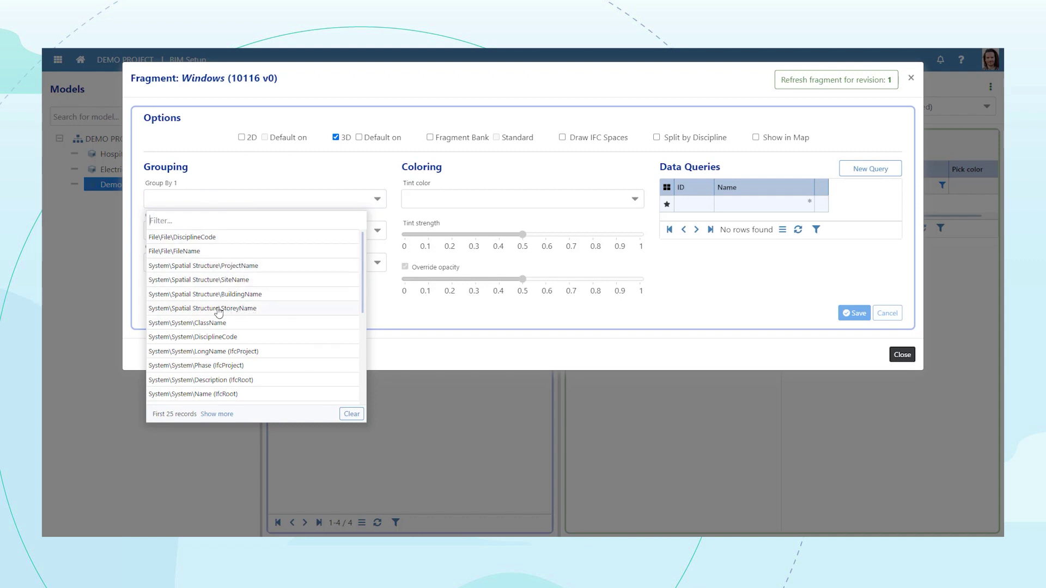
click(238, 310)
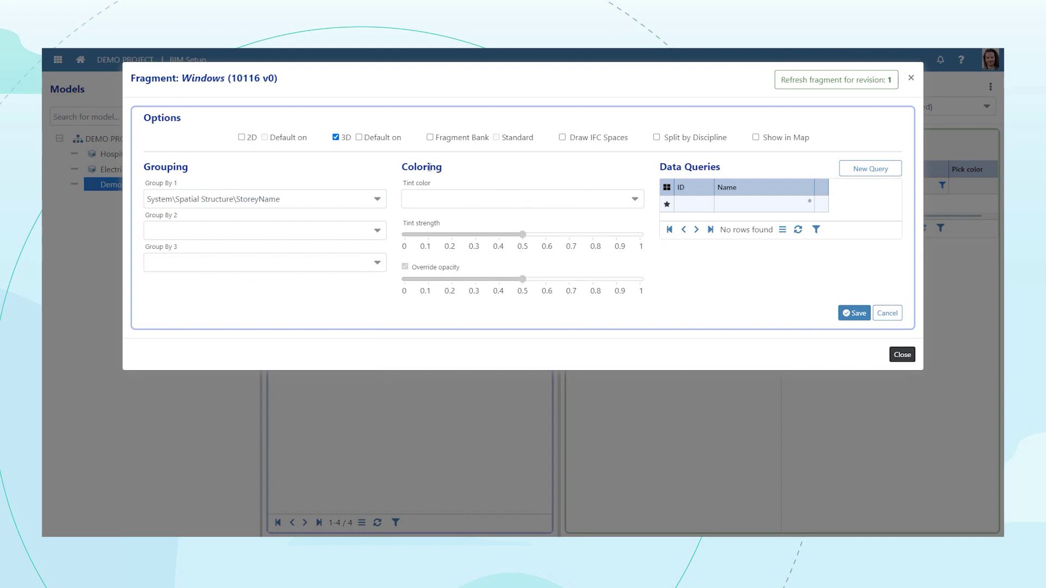
Try a fixed red tint color for the Windows fragment, and clear the tint color
click(443, 202)
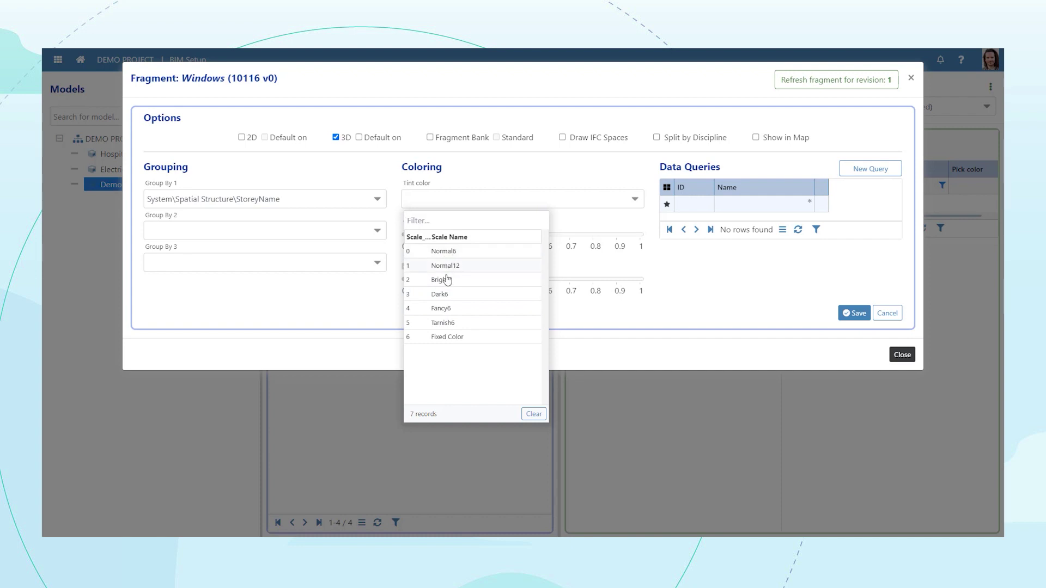
click(453, 338)
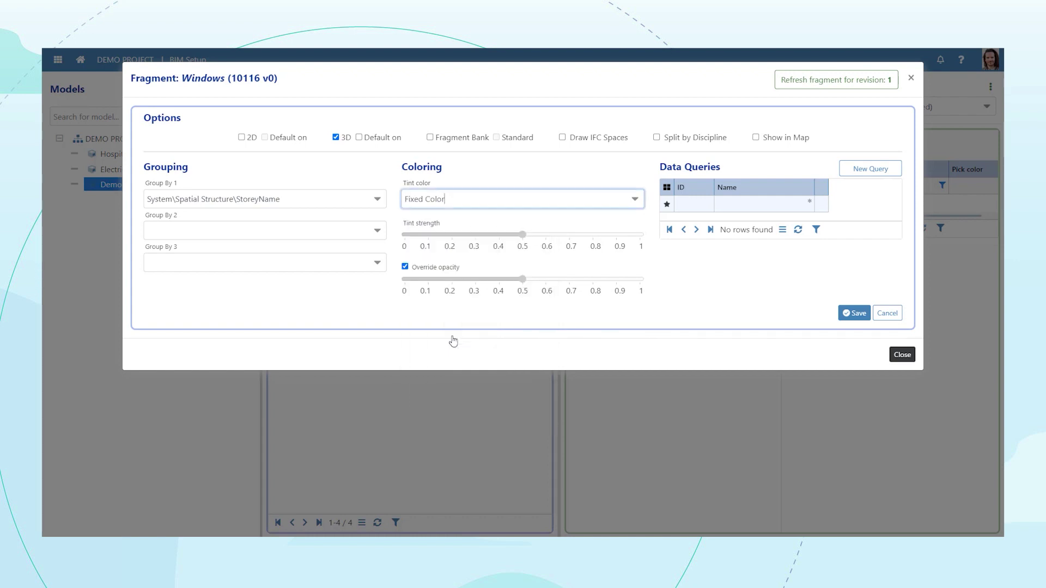
click(633, 201)
drag(717, 233, 732, 209)
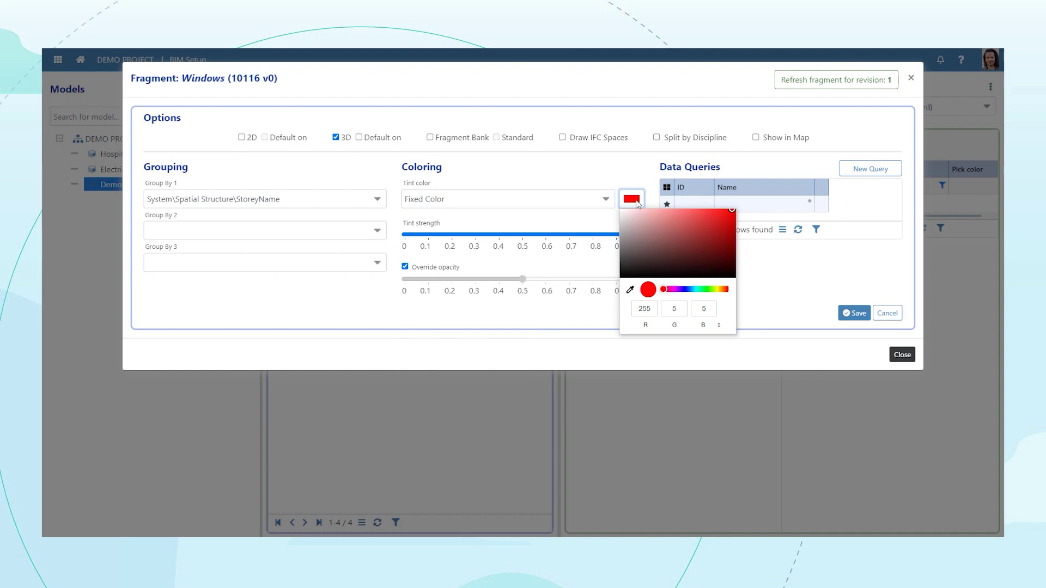
click(605, 200)
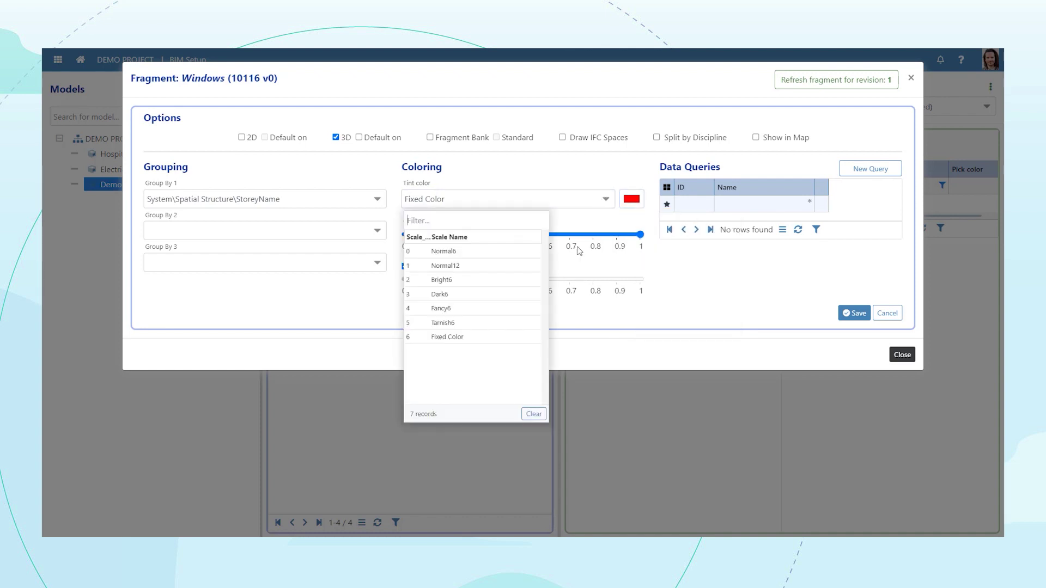
click(527, 414)
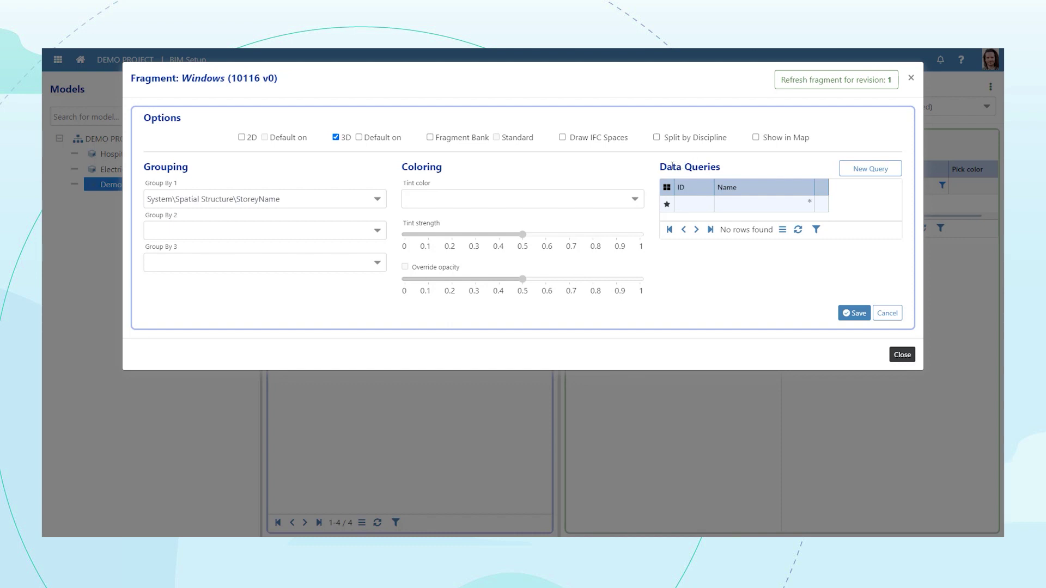
Look through the existing data queries and create a new query named Windows (ARK) for the fragment
click(759, 208)
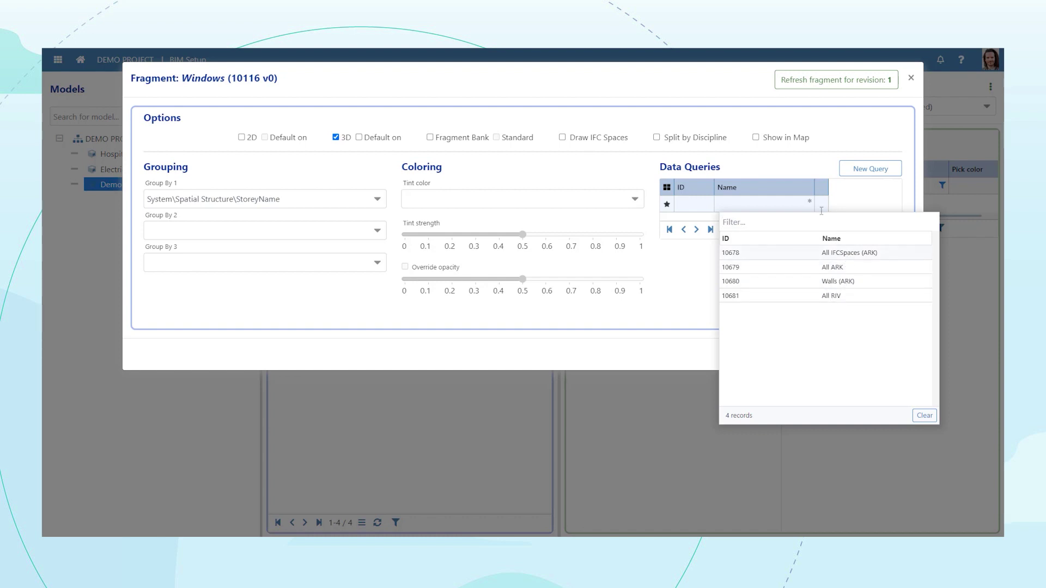
click(837, 170)
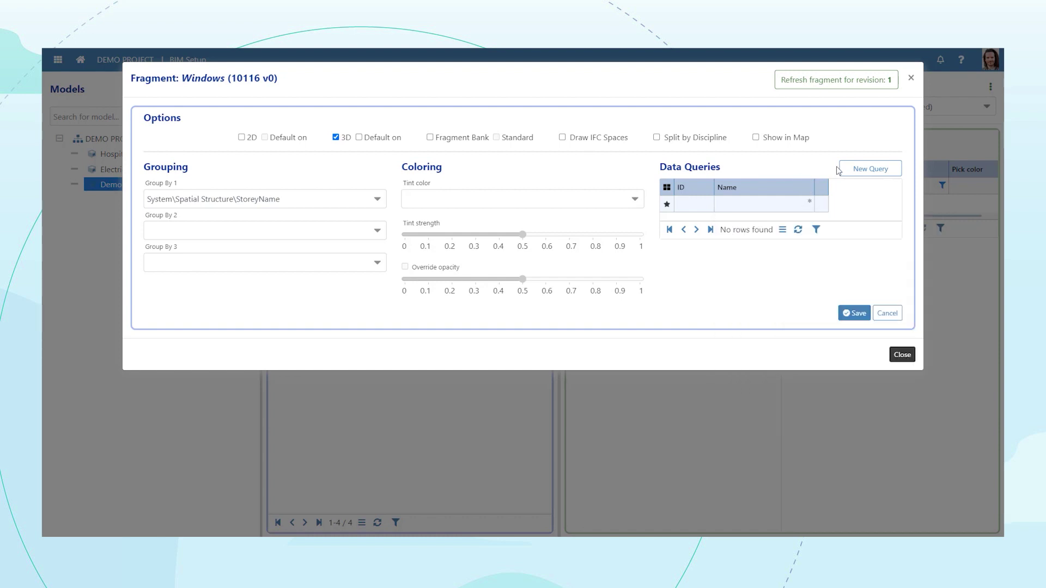
click(871, 170)
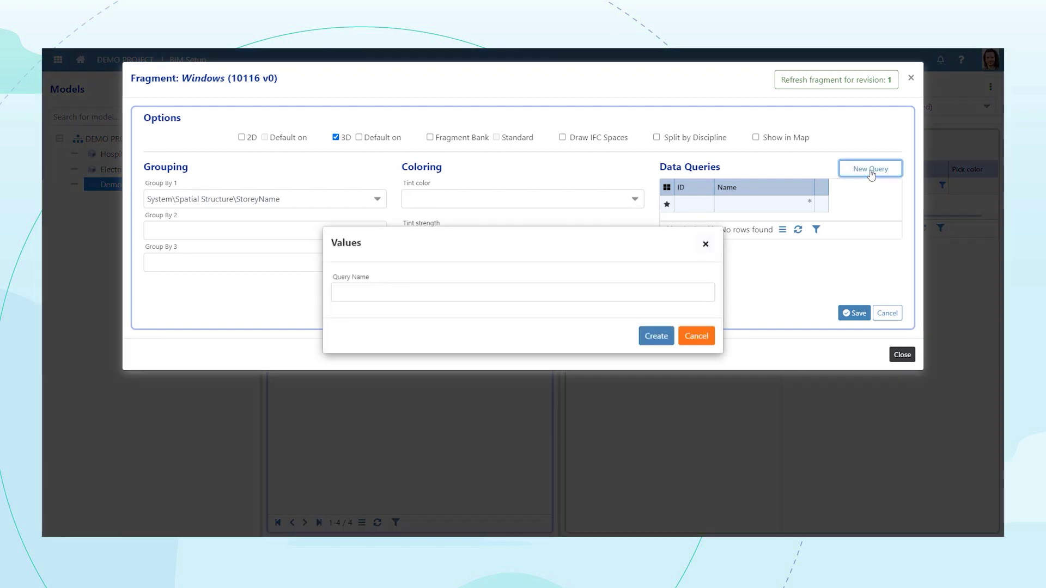
click(472, 287)
text(Windows)
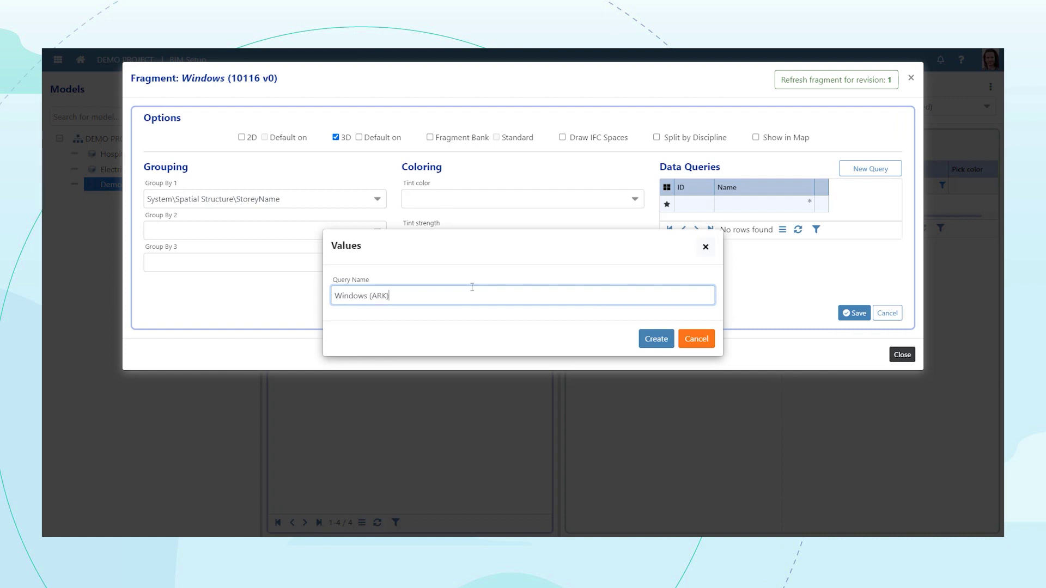
text( (ARK))
click(657, 339)
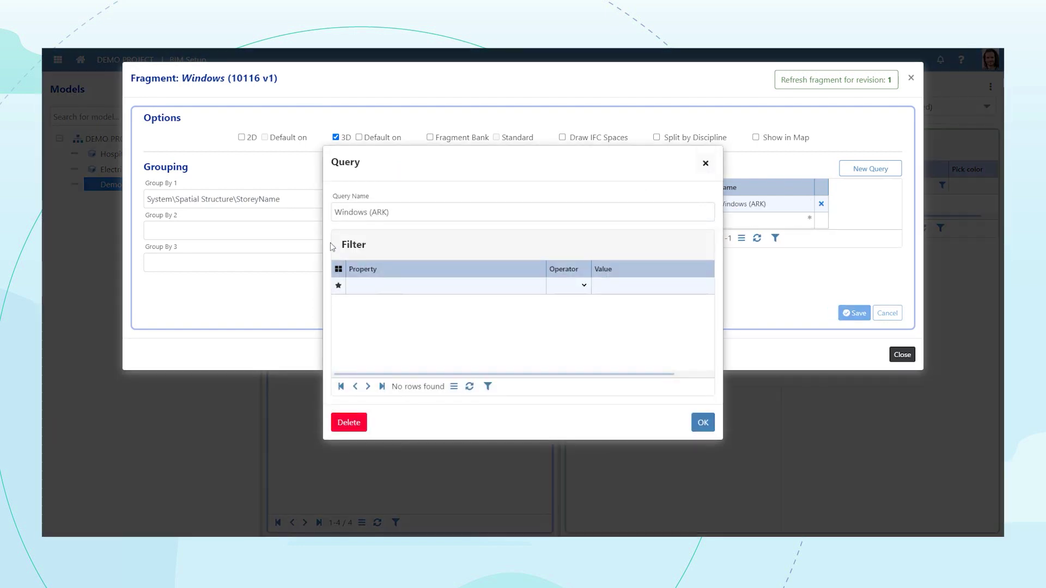
Add a filter condition to the Windows (ARK) query: property System\System\DisciplineCode, operator =, value ARK
click(408, 285)
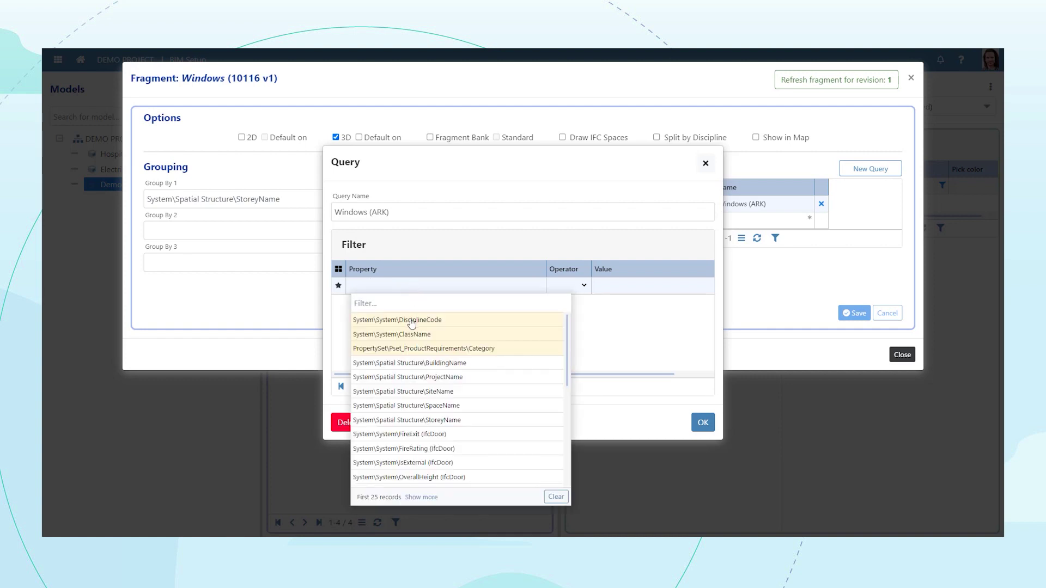
click(436, 322)
click(567, 291)
click(565, 299)
click(607, 287)
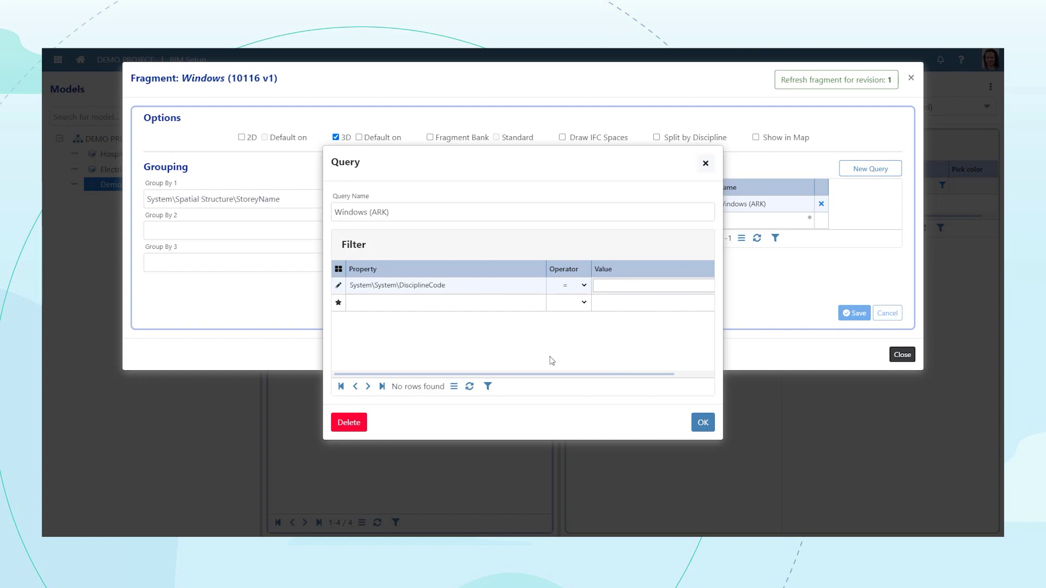
text(ARK)
key(Return)
Add a second condition, System\System\ClassName = IfcWindow, to the Windows (ARK) query and confirm the query
click(416, 299)
click(416, 301)
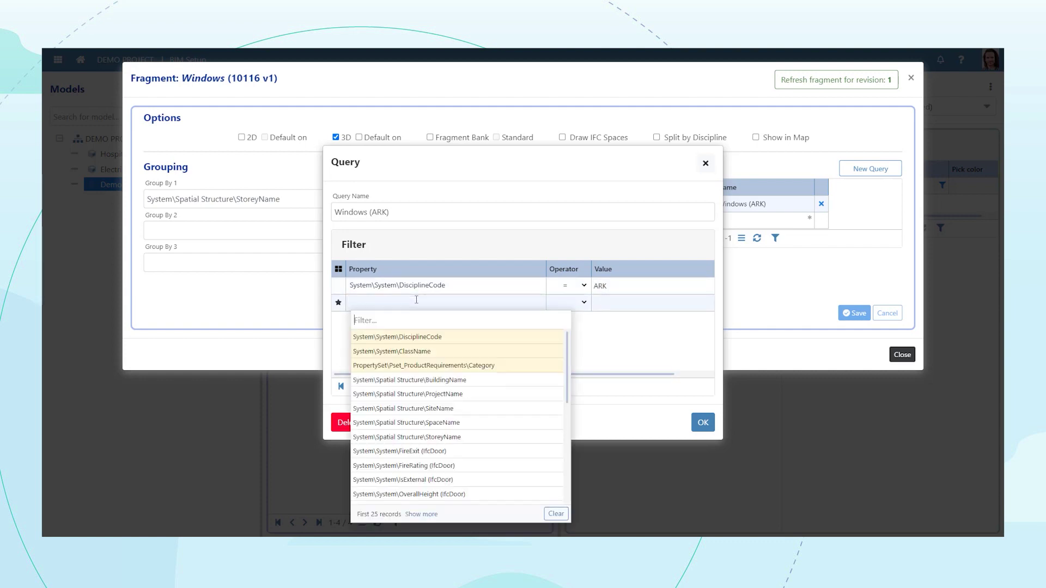
click(422, 357)
click(556, 309)
click(567, 316)
click(605, 304)
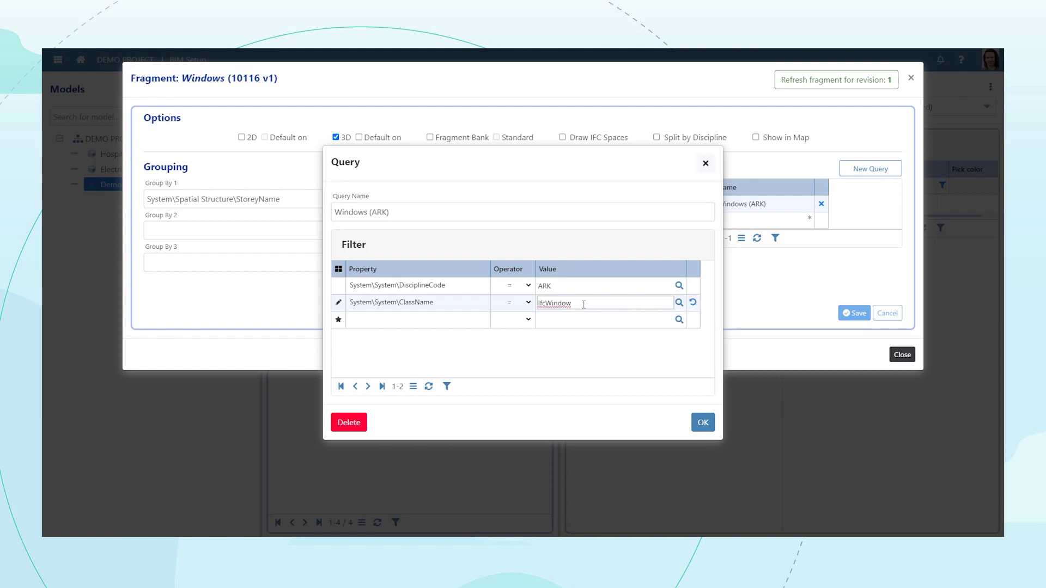
click(679, 303)
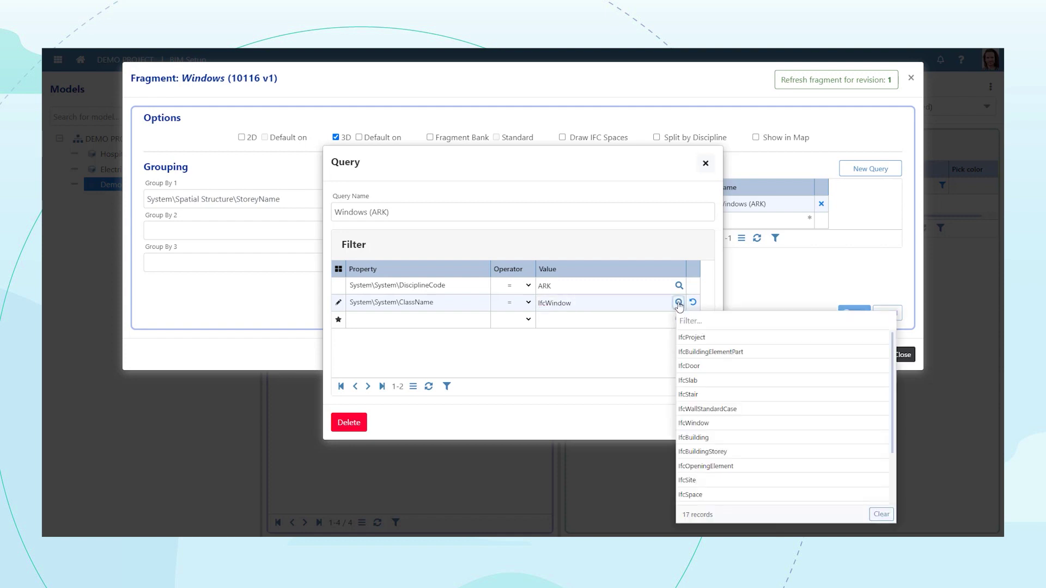
click(704, 424)
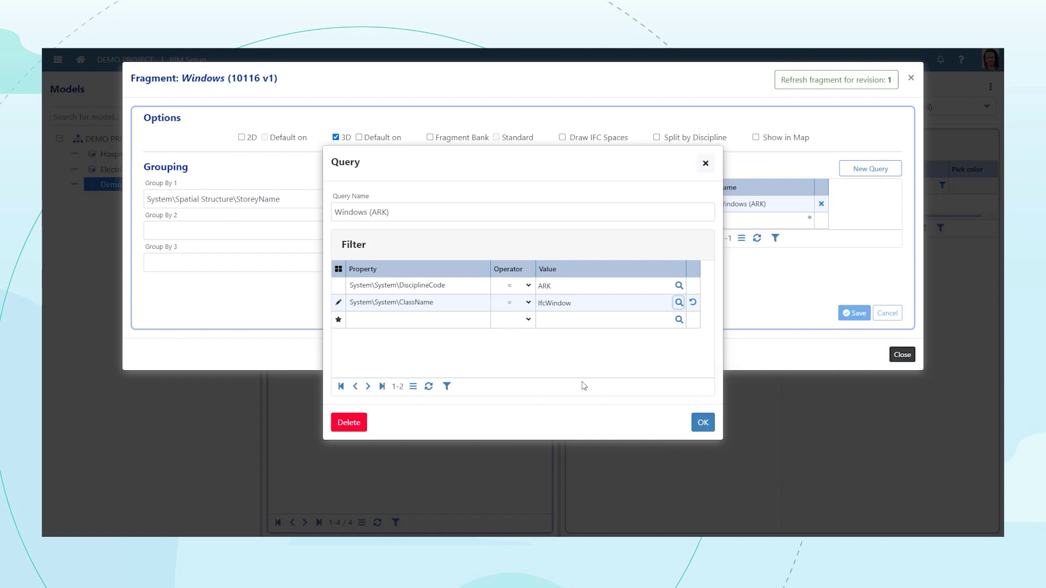
click(703, 424)
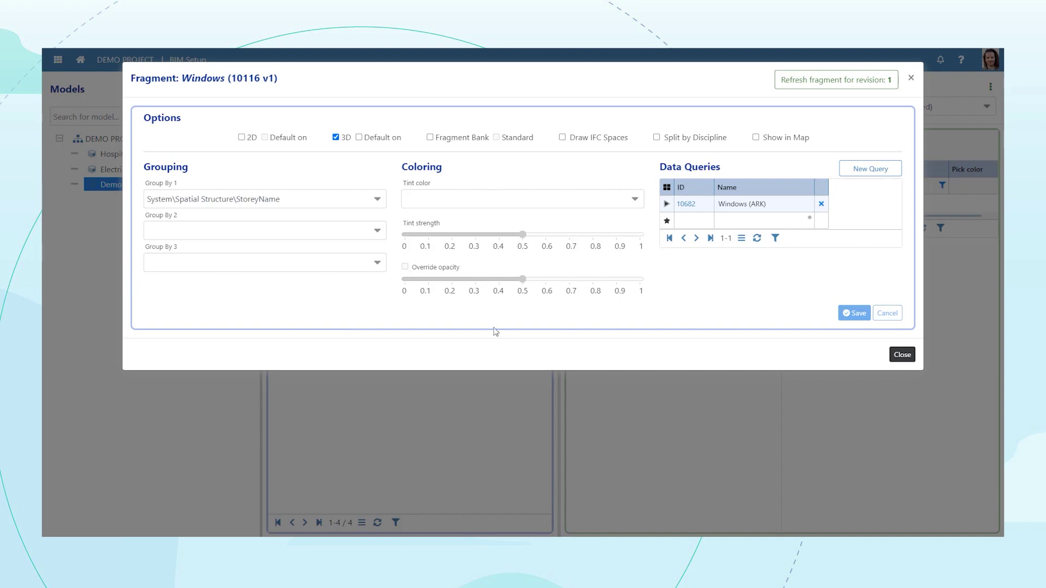
Refresh the Windows fragment for revision 1, close its settings, and open the Demo model's IFC files
click(838, 86)
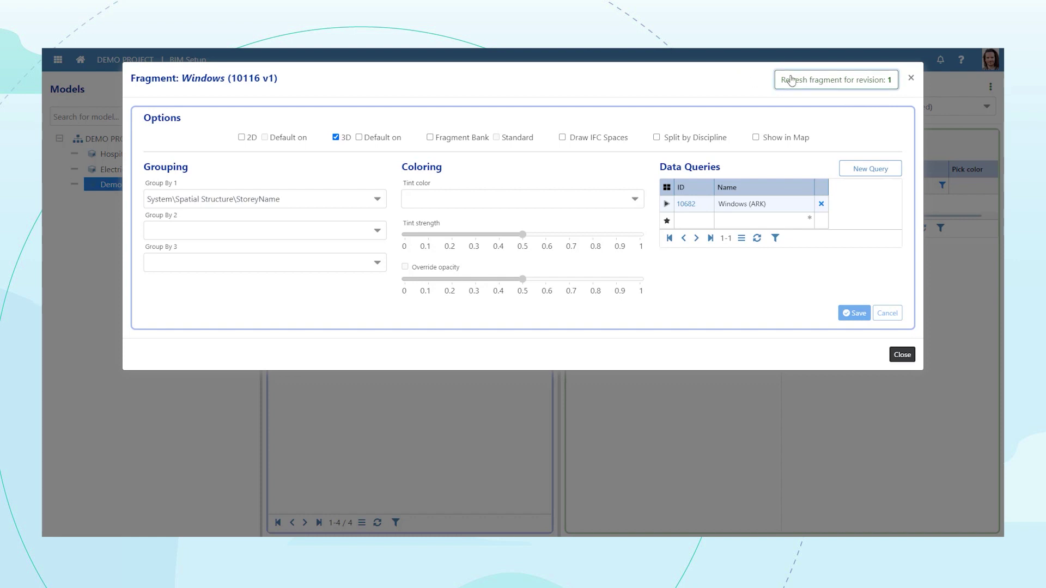
click(900, 357)
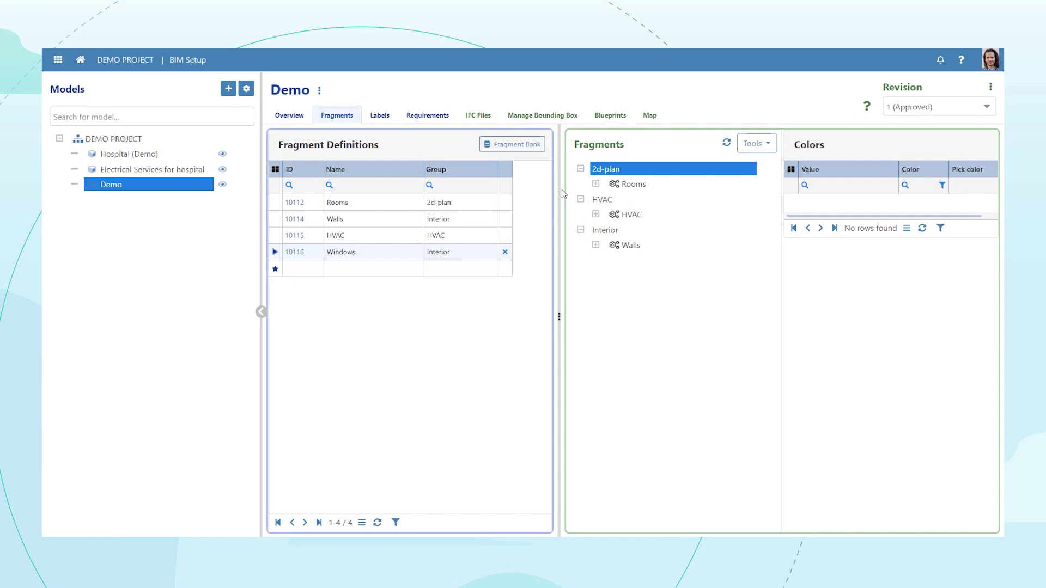
click(477, 117)
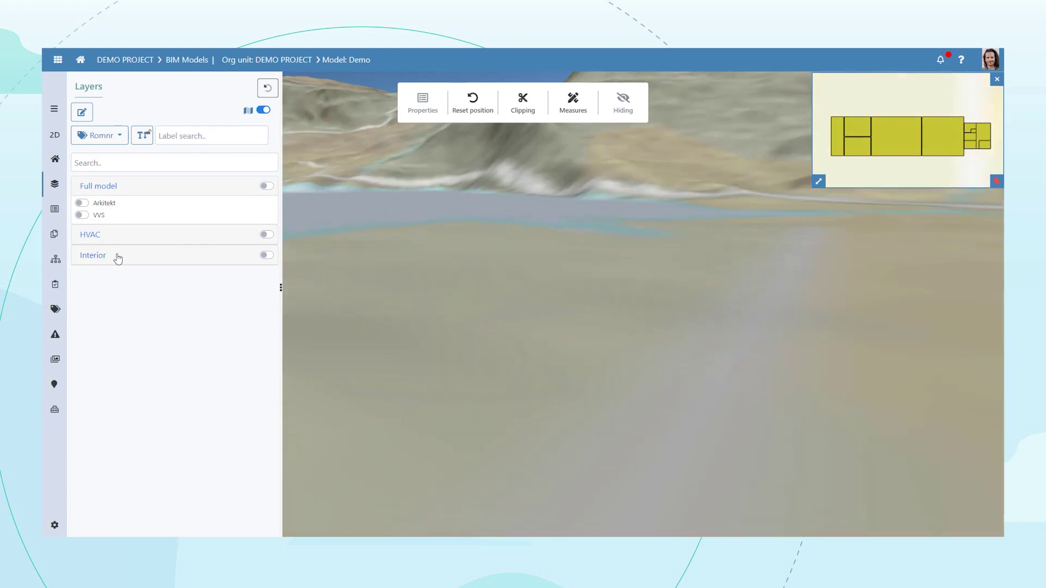
In the Demo model viewer, expand the Interior layers and show the Windows fragment for 1. etasje, 2. etasje and 3. etasje
click(105, 257)
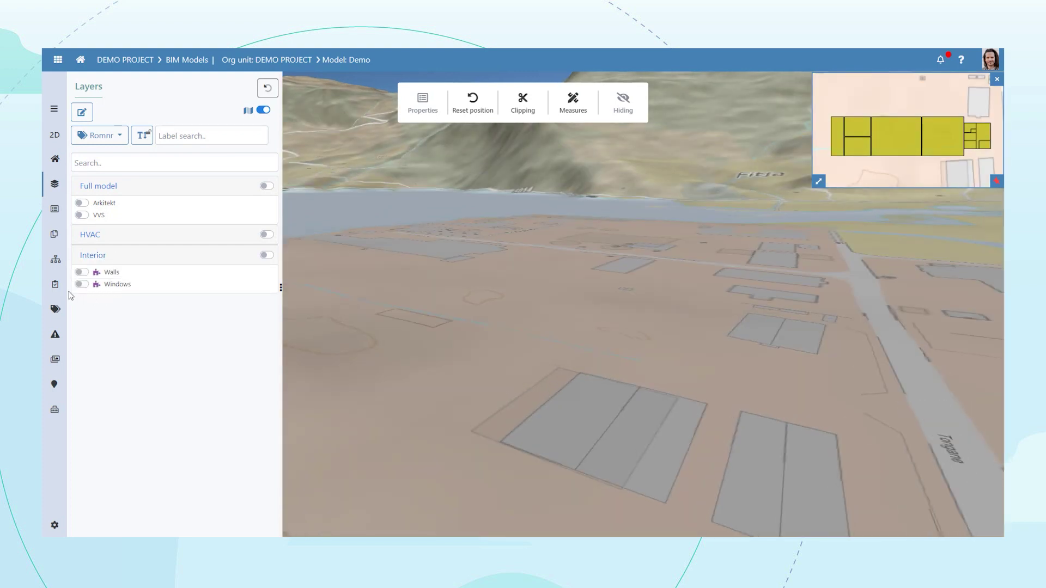
click(82, 284)
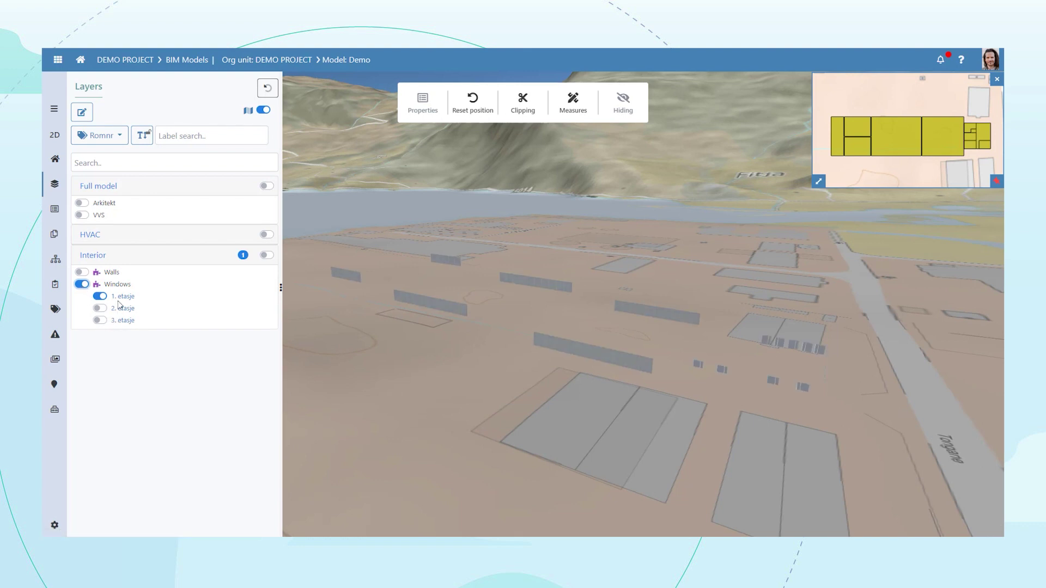
click(100, 309)
click(99, 321)
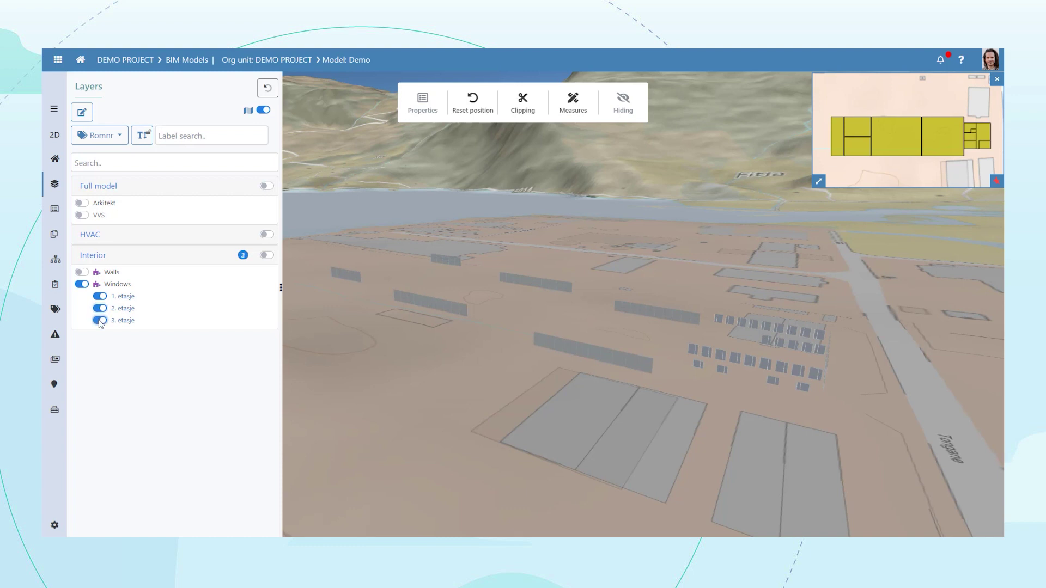
Hide the 2. etasje and 3. etasje windows and show them again
click(100, 320)
click(100, 308)
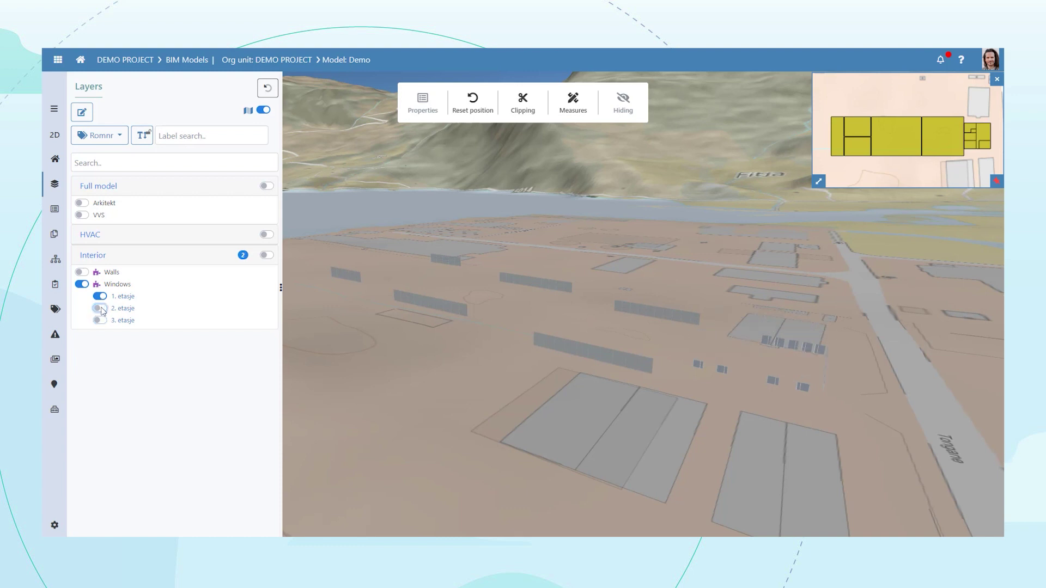
click(101, 320)
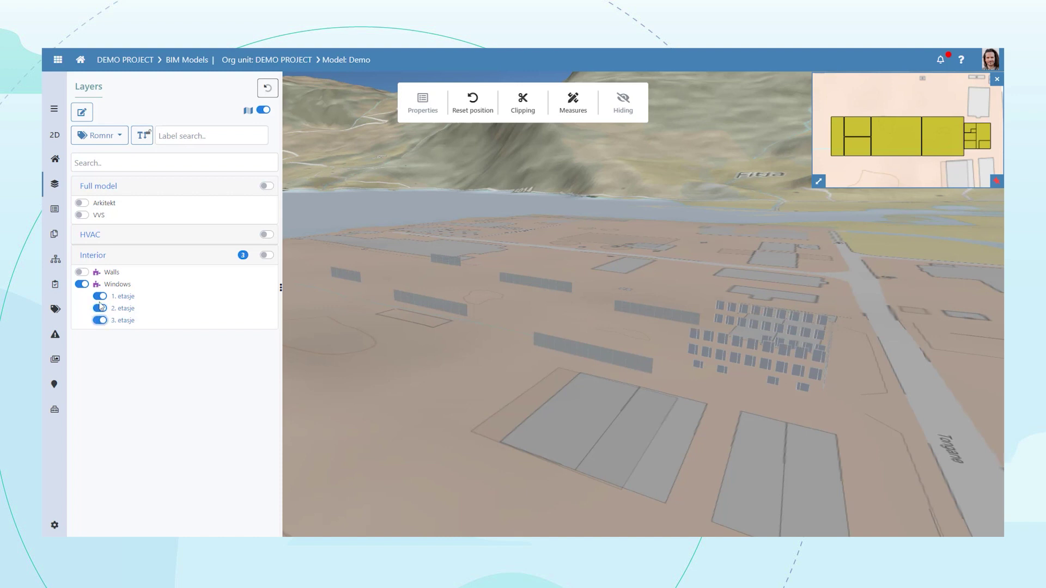
Show the Walls fragment for 1. etasje, 2. etasje and 3. etasje together with the windows
click(82, 272)
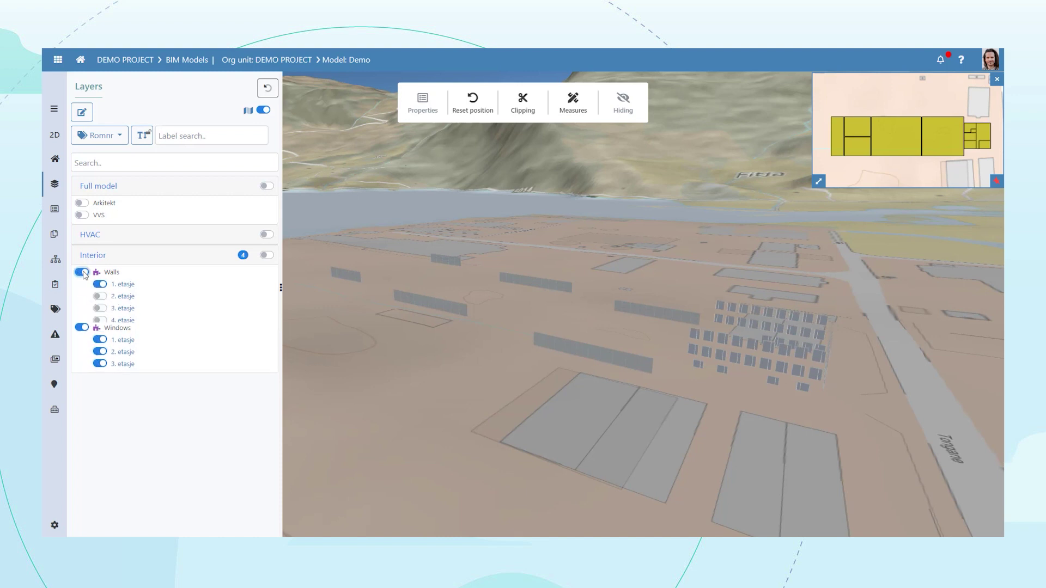
click(101, 297)
click(100, 308)
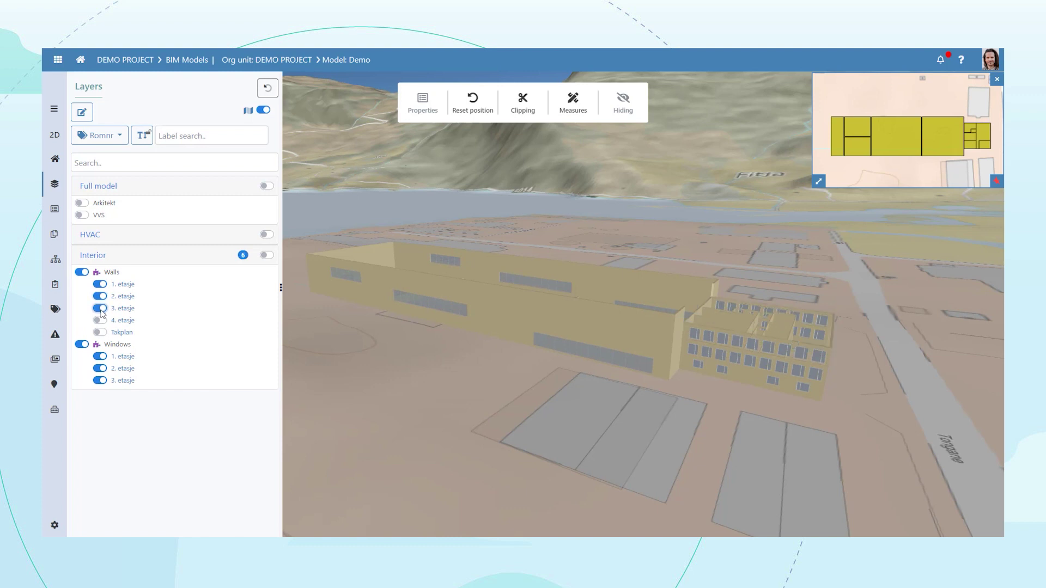